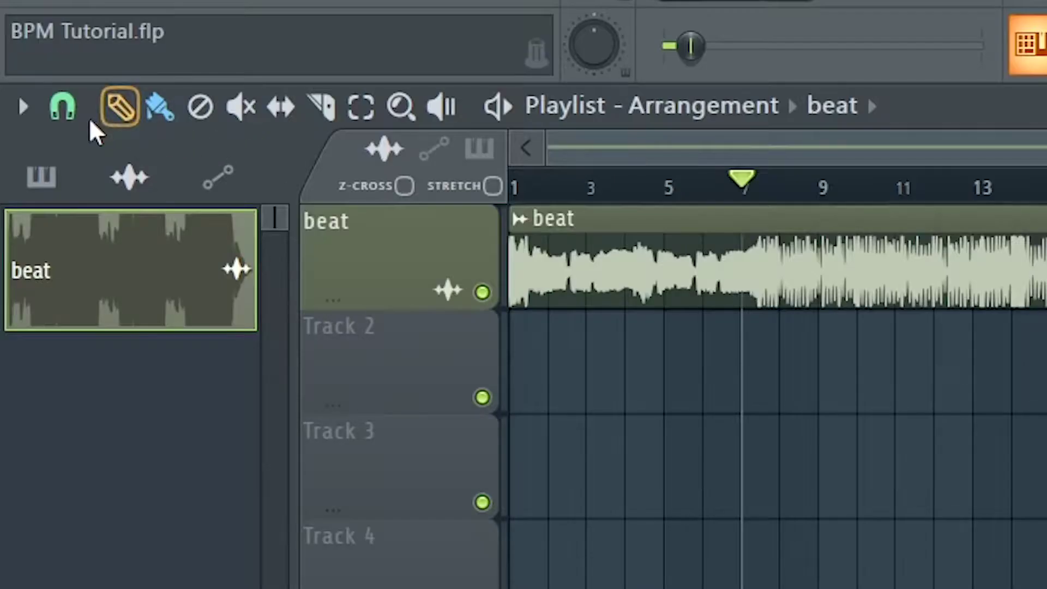
Step: Trim the beat clip's lead-in so it starts at its drop near bar 14, with the drop aligned to the clip start
left_click(63, 106)
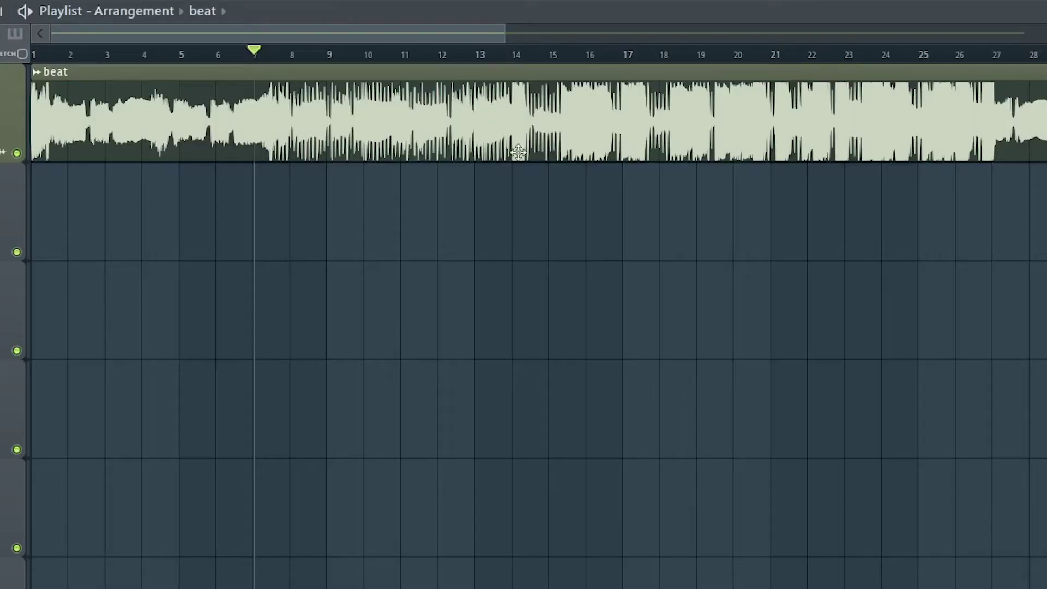
left_click(508, 57)
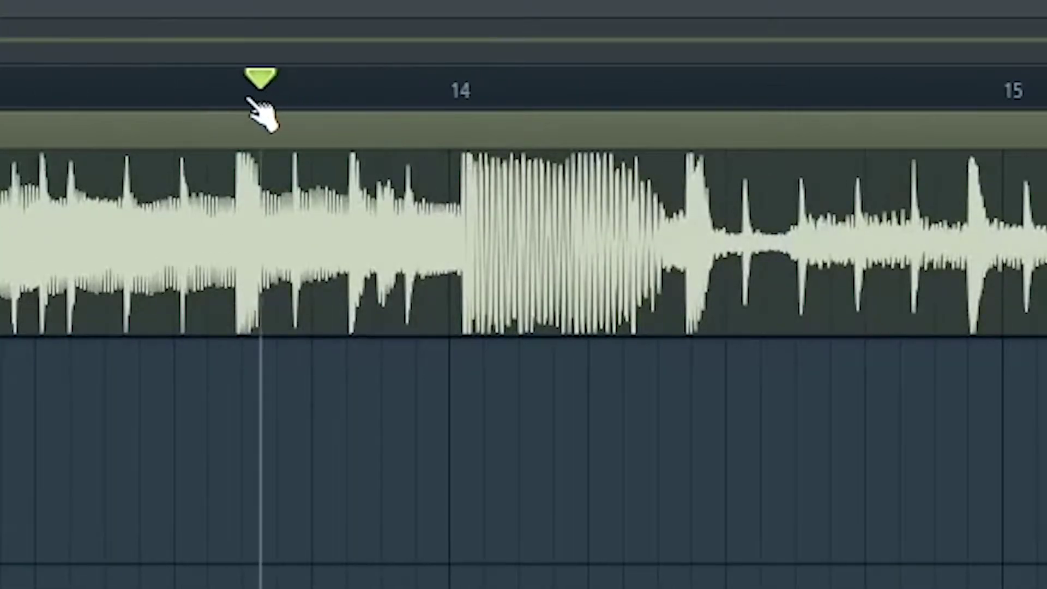
scroll(474, 269, "down", 5)
scroll(280, 280, "up", 8)
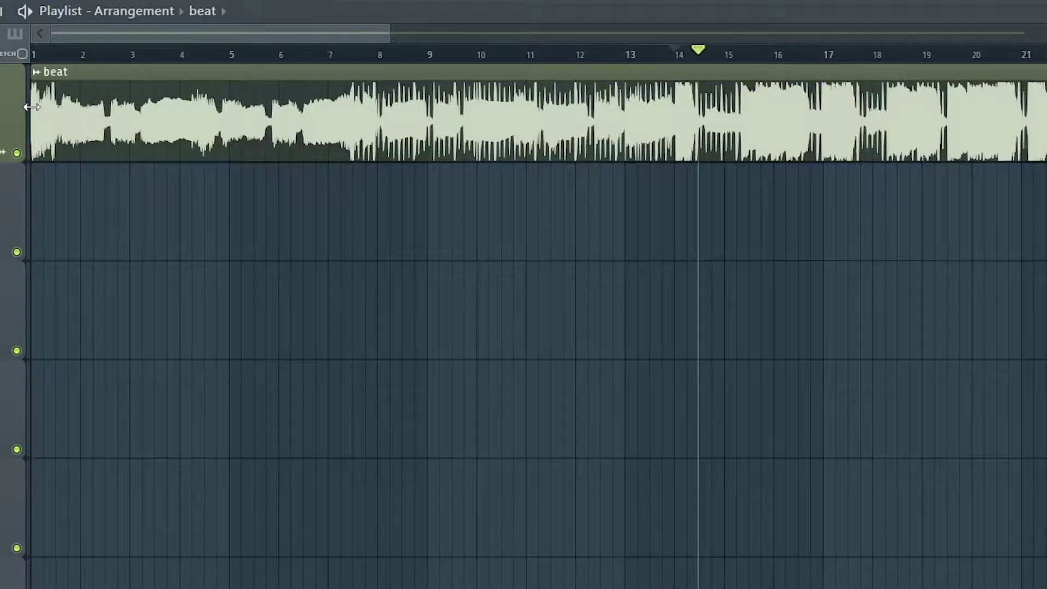
left_click_drag(157, 95, 541, 123)
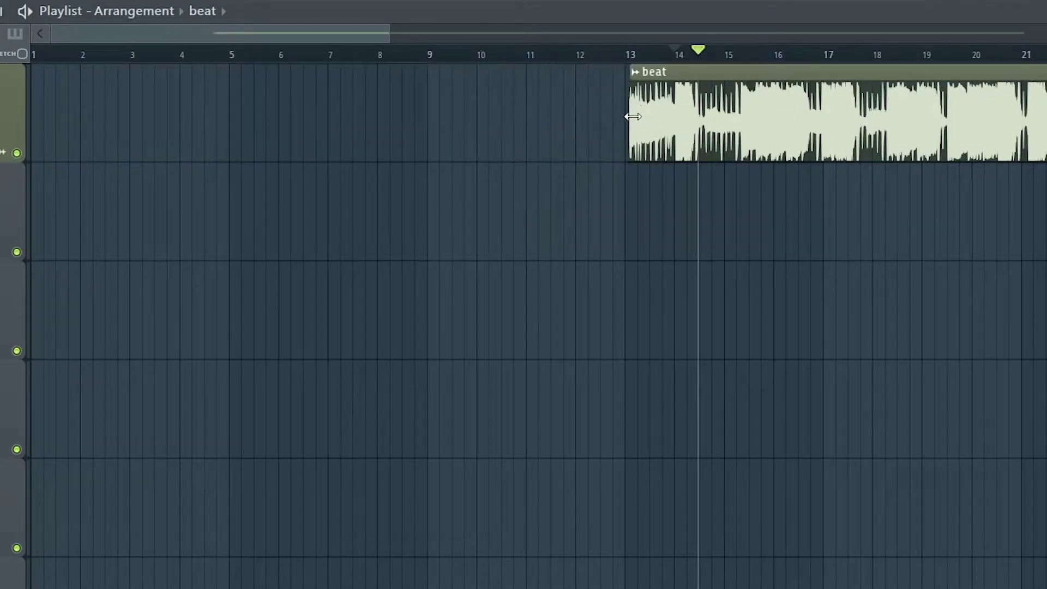
scroll(686, 112, "up", 6)
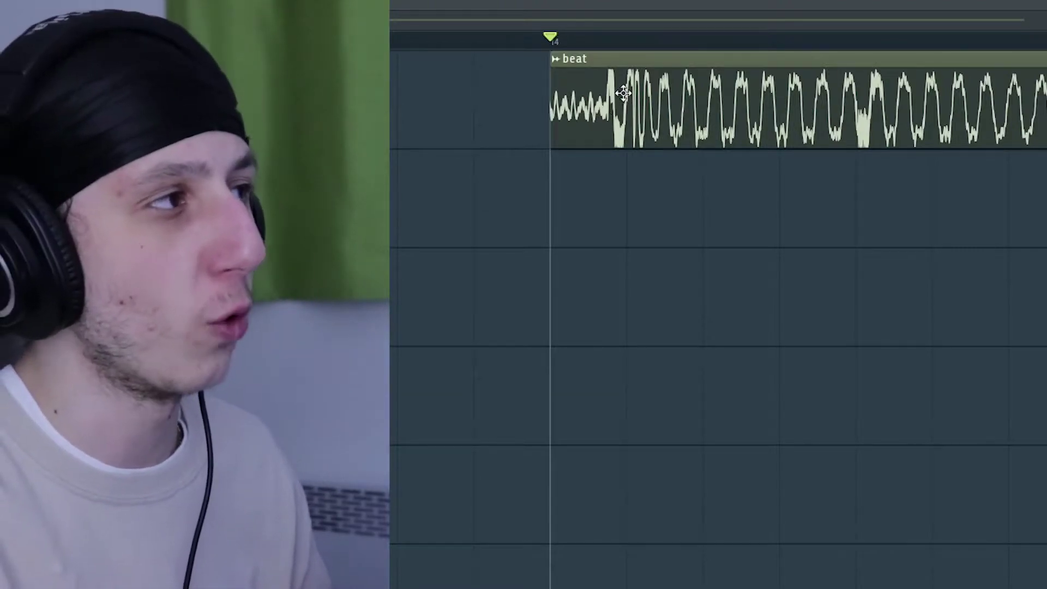
left_click_drag(611, 102, 611, 98)
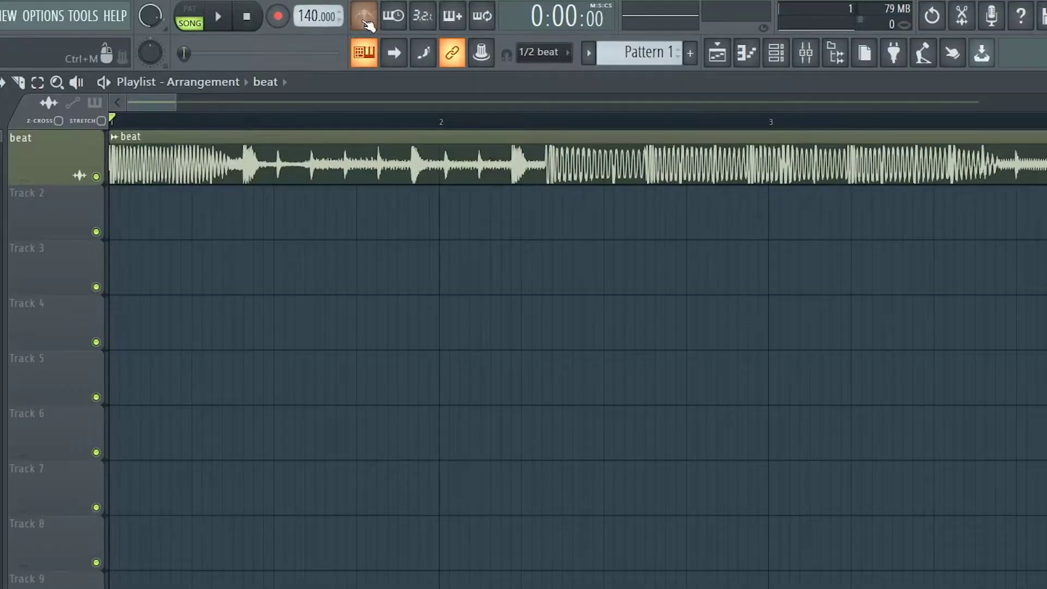
Step: Turn on the metronome and play the trimmed beat from bar 1
left_click(364, 15)
key("space")
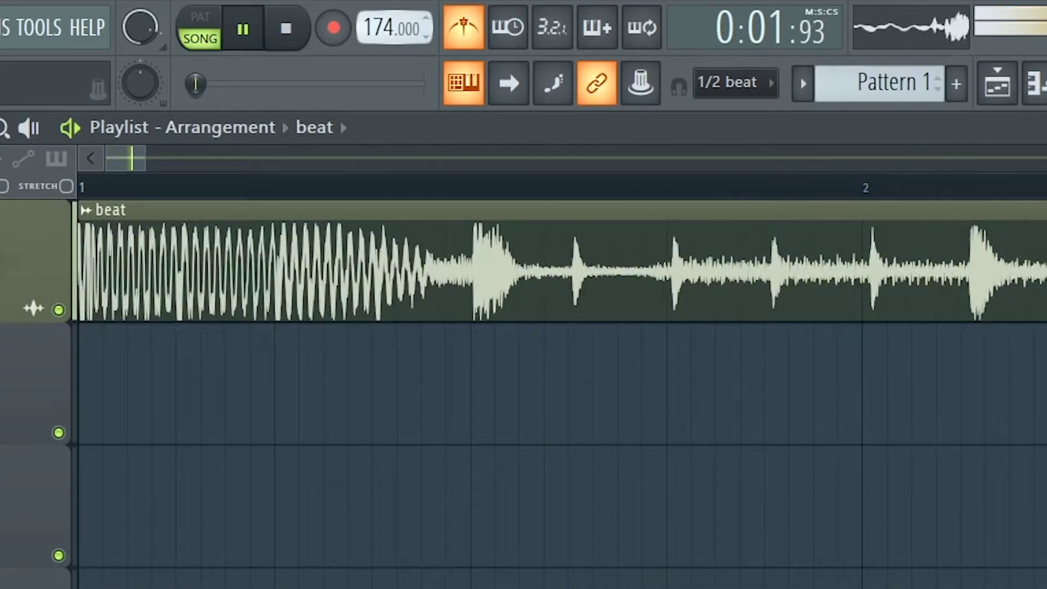
Step: Lower the tempo from 174 toward 172 and play a short selected section of the beat around bar 25
scroll(369, 28, "down", 1)
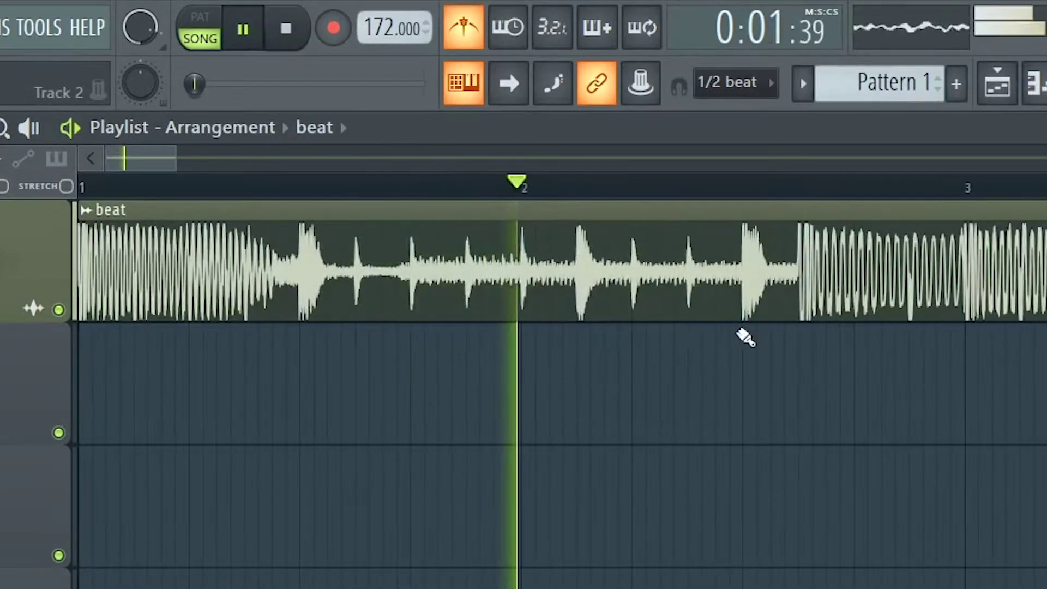
scroll(506, 491, "down", 4)
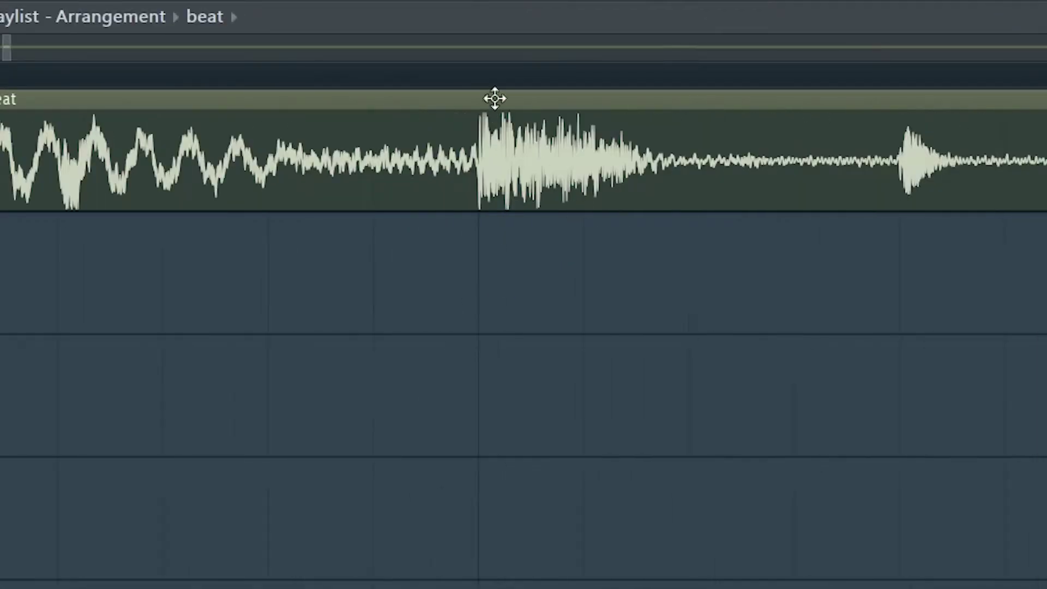
left_click(496, 98)
key("space")
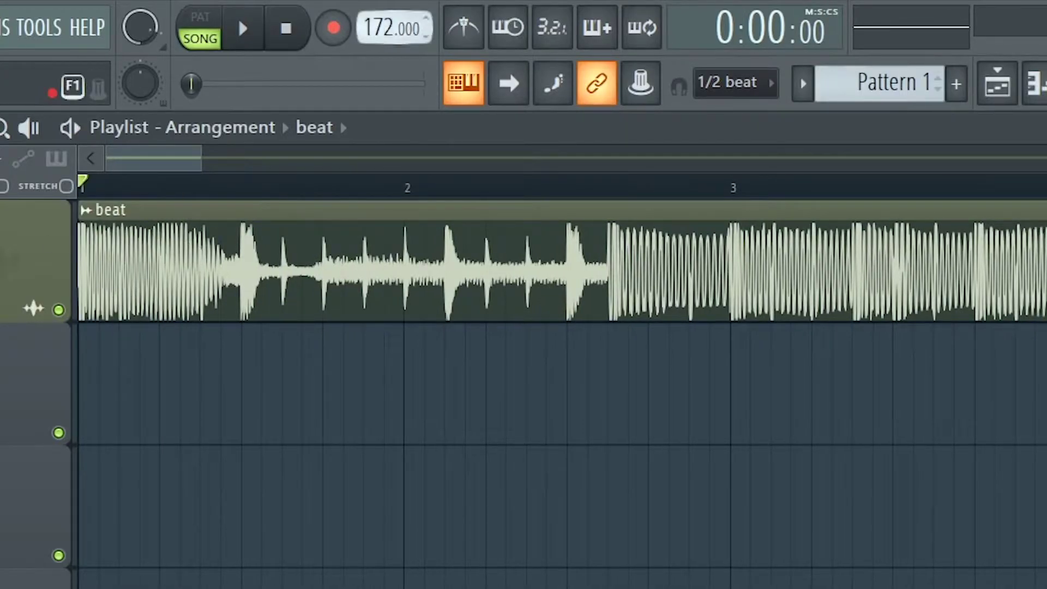
scroll(327, 437, "up", 2)
Step: Play the beat against the metronome and nudge the tempo up to 173 BPM
key("space")
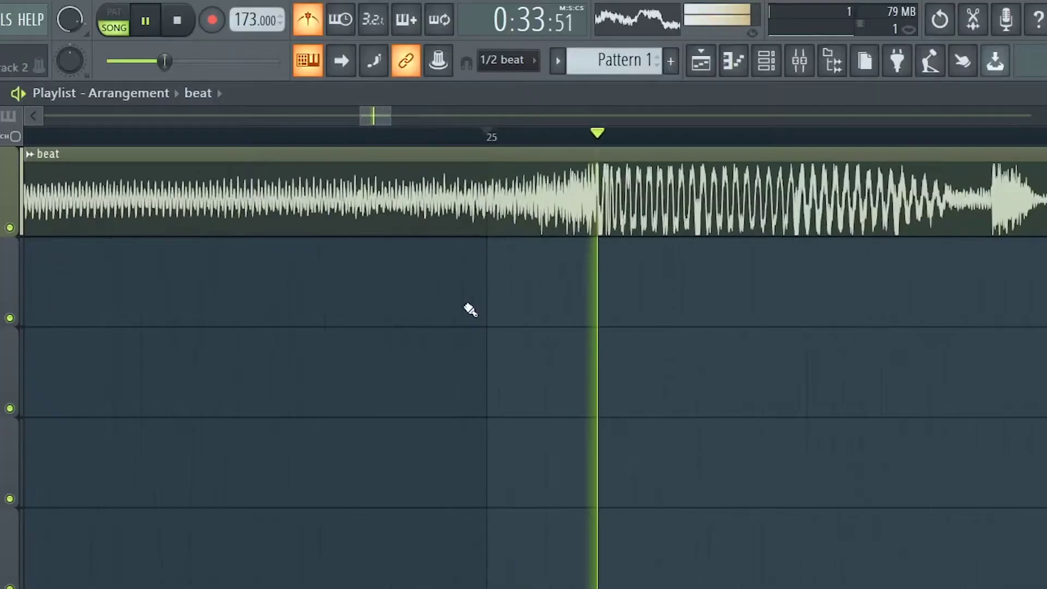
scroll(602, 327, "up", 2)
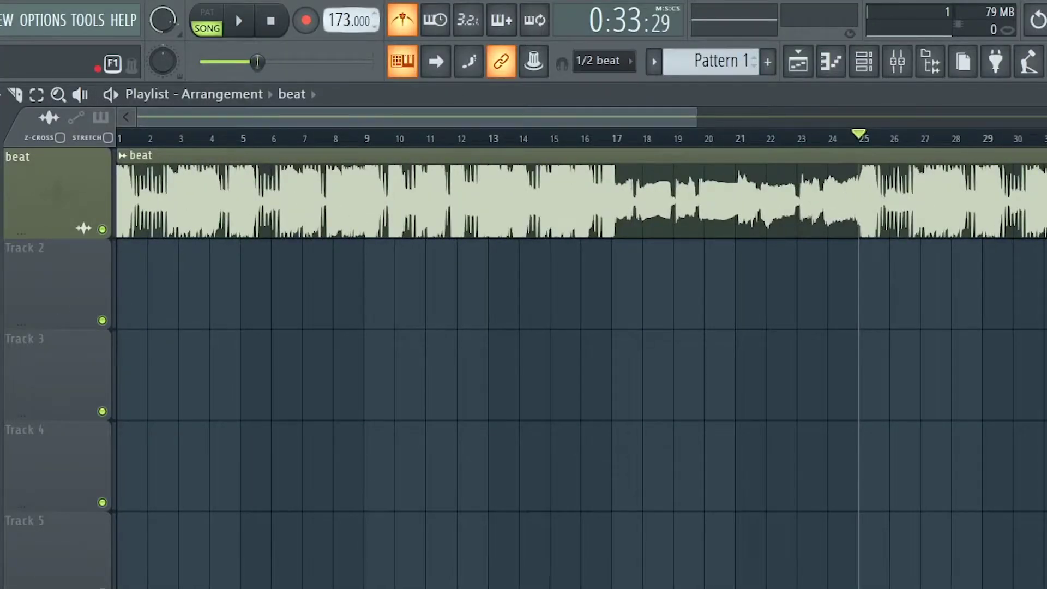
Step: Fine-tune the tempo to 172 BPM while playing the beat, then stop playback
scroll(314, 140, "down", 2)
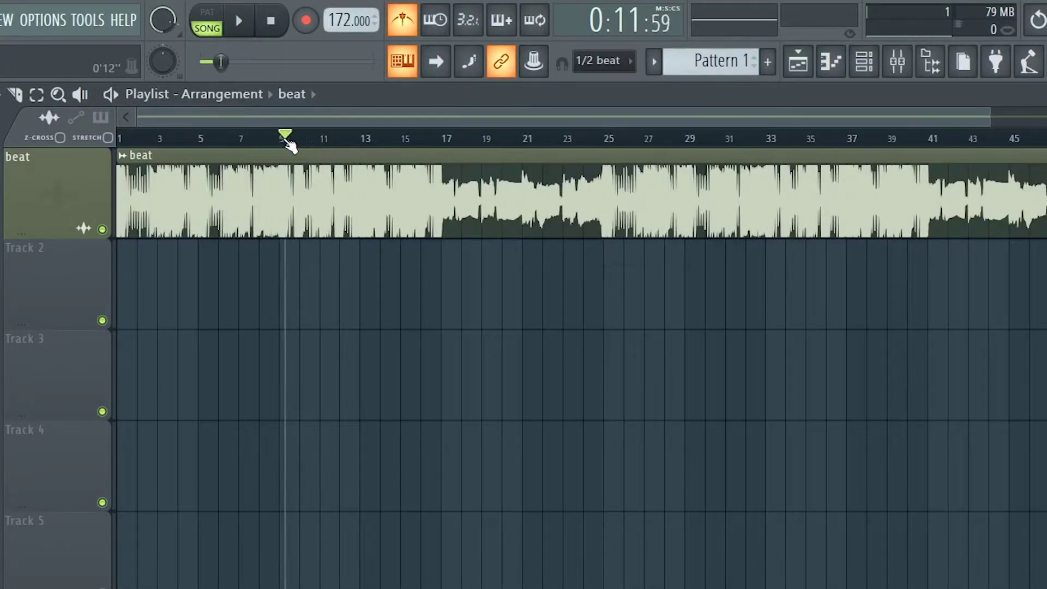
scroll(89, 295, "up", 5)
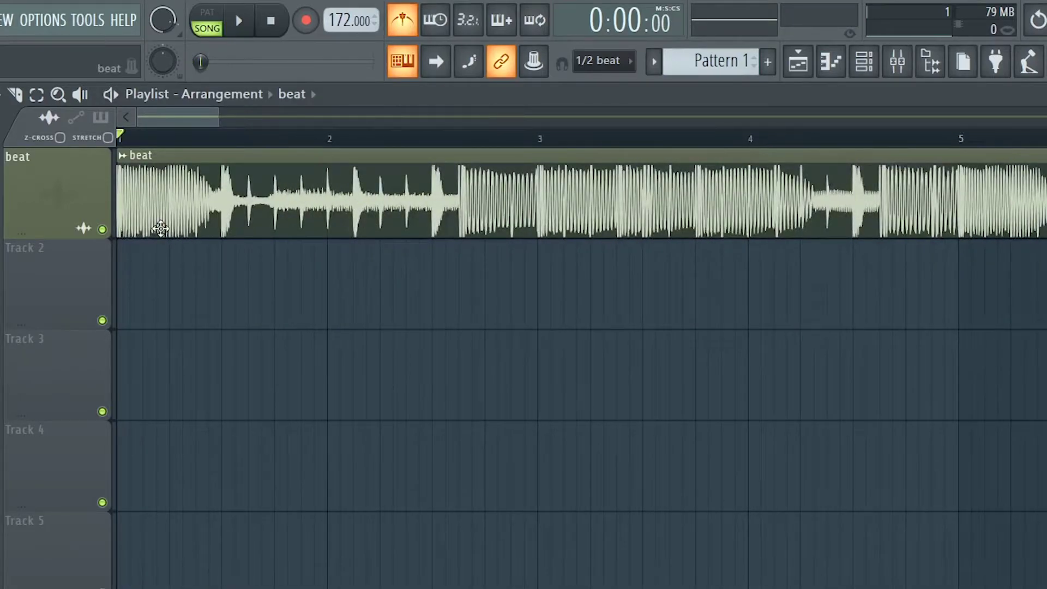
key("space")
scroll(316, 285, "down", 5)
scroll(764, 256, "up", 6)
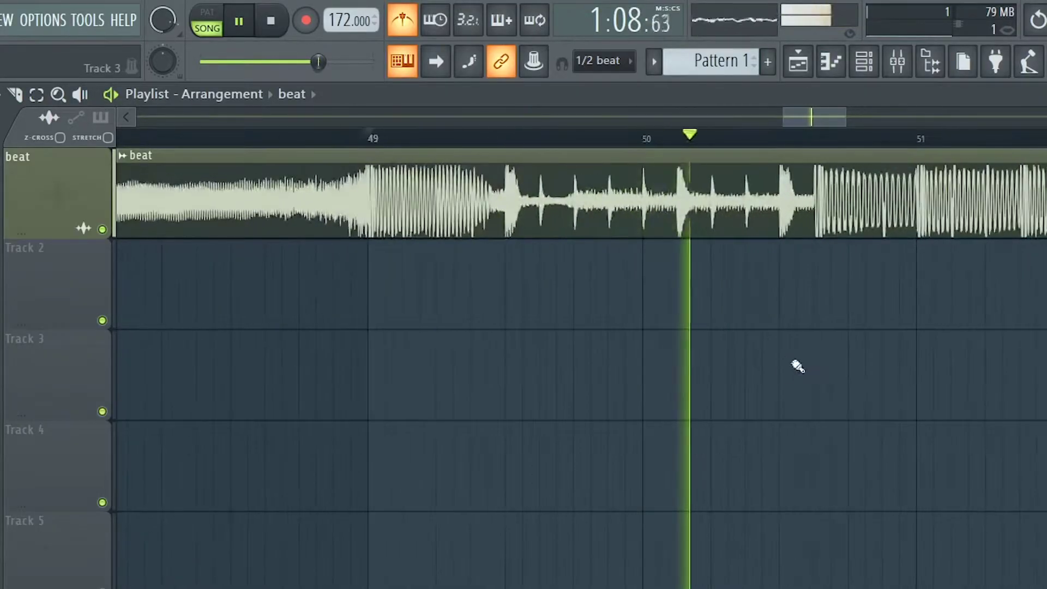
key("space")
scroll(678, 351, "down", 5)
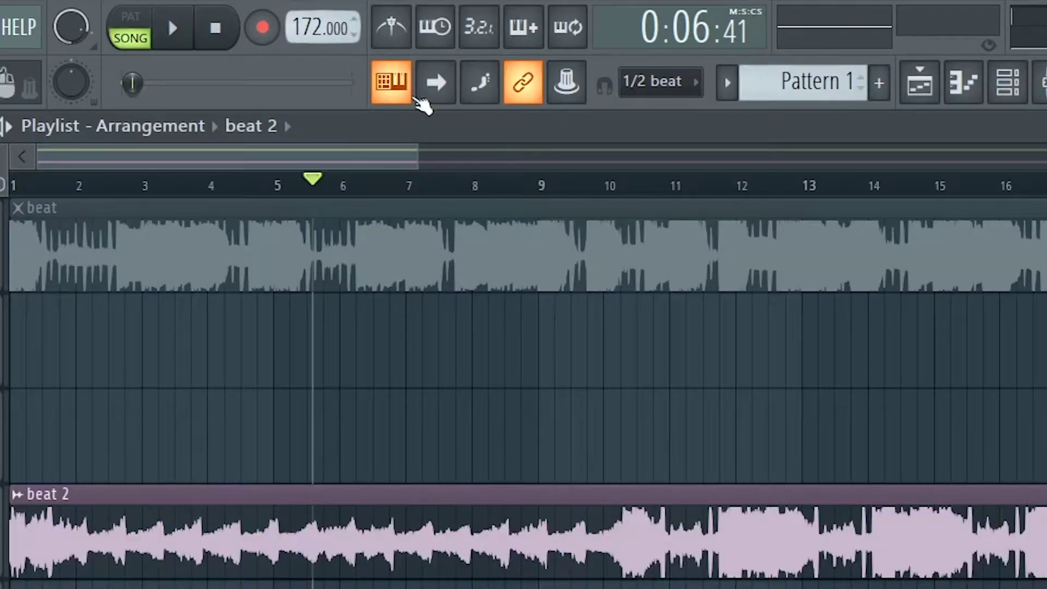
Step: Select the beat 2 clip and set the playback position just before its drop
scroll(468, 390, "down", 2)
left_click_drag(334, 295, 525, 586)
scroll(260, 570, "up", 2)
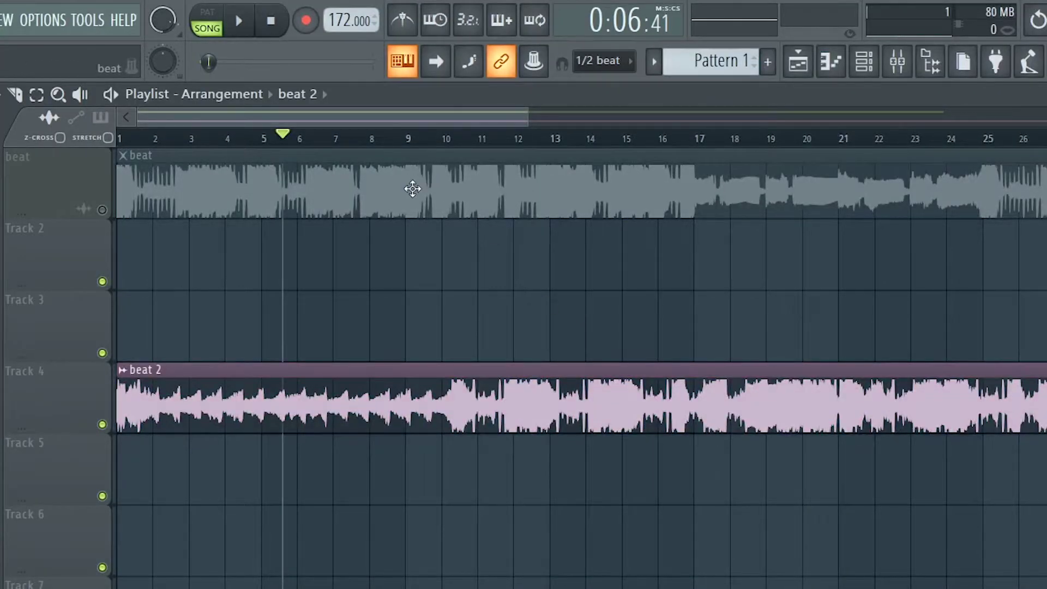
scroll(420, 169, "up", 2)
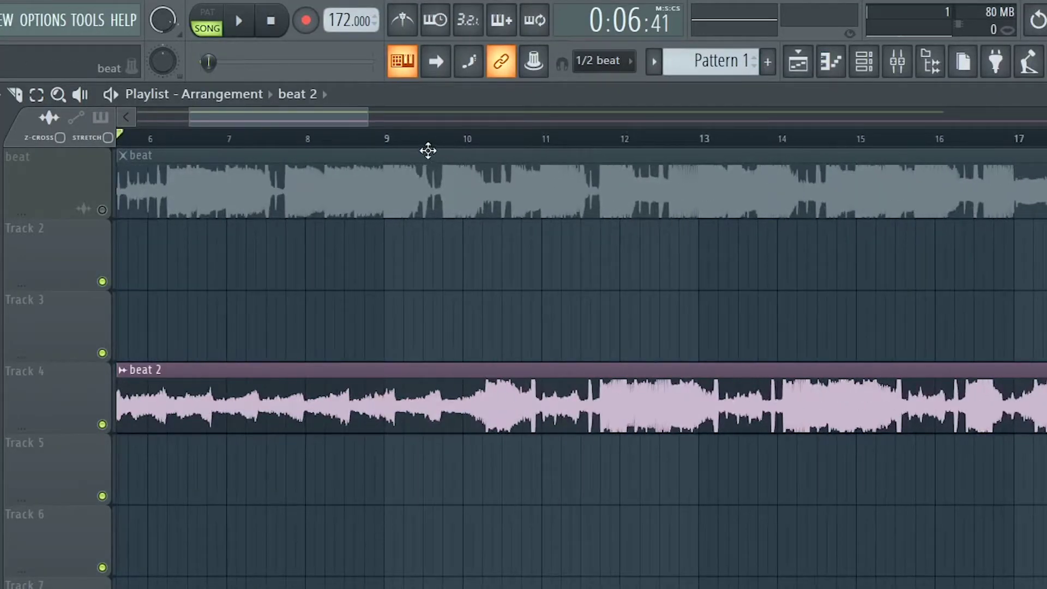
scroll(467, 155, "up", 2)
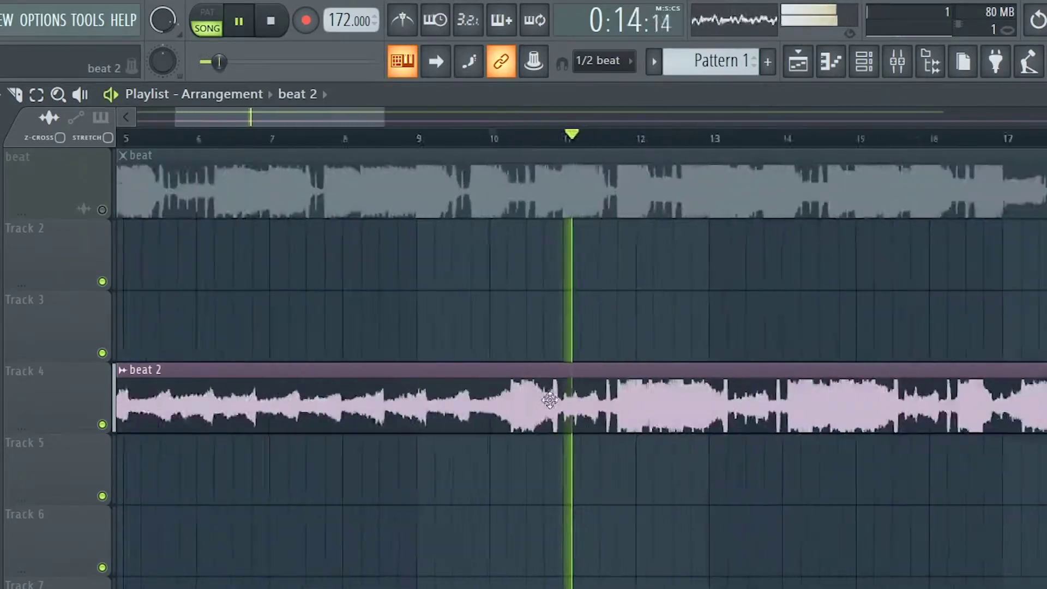
scroll(551, 402, "up", 2)
key("space")
left_click(536, 140)
scroll(602, 157, "up", 2)
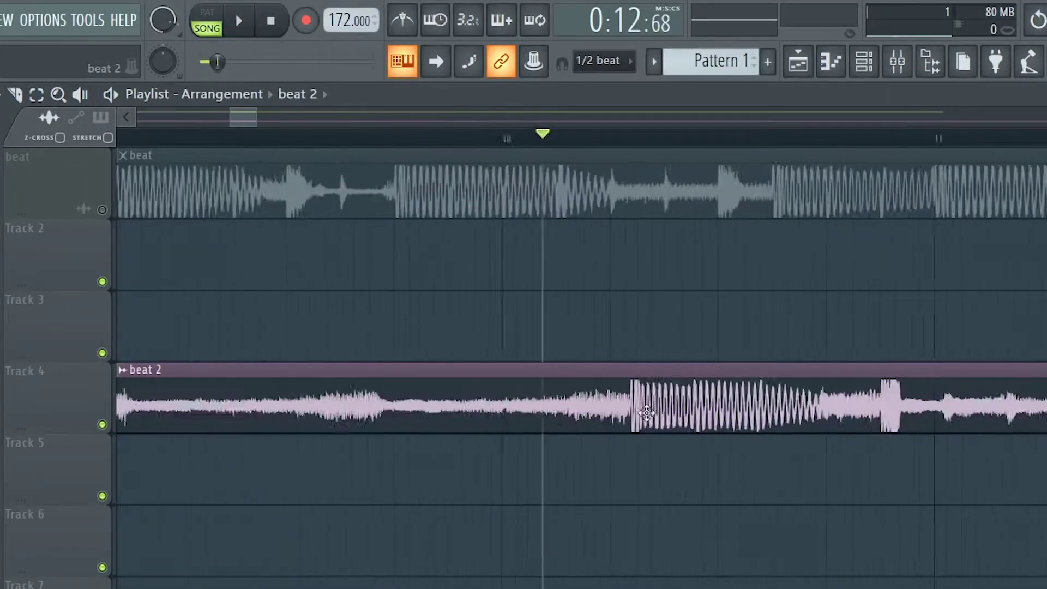
scroll(603, 386, "up", 3)
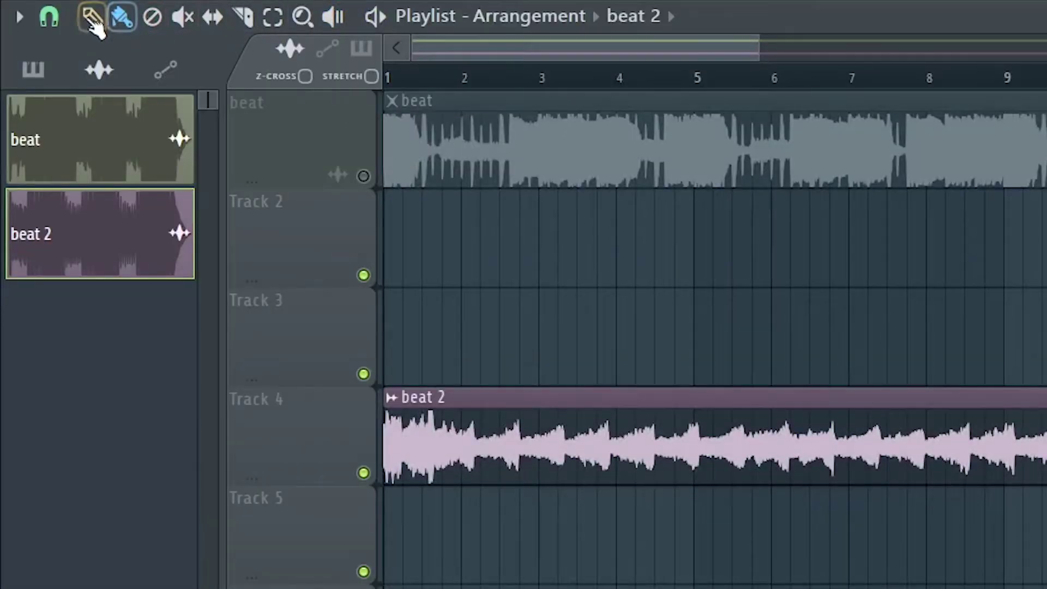
Step: Choose a finer snapping resolution for precise trimming
left_click(49, 17)
left_click(80, 248)
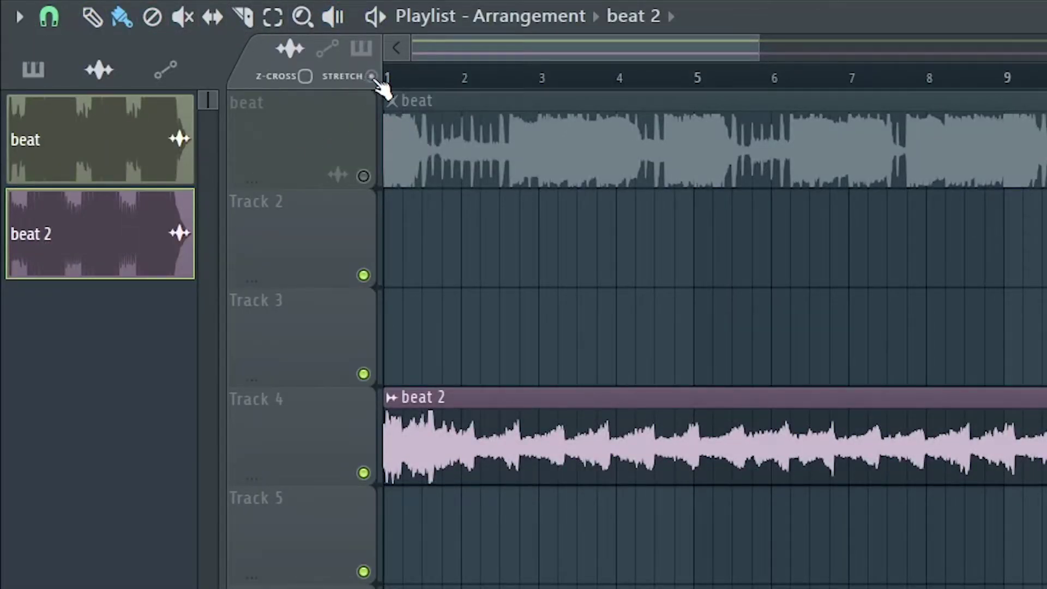
scroll(568, 182, "down", 3)
scroll(309, 477, "up", 3)
Step: Trim beat 2 to start at its drop, align the audio, and place it back at bar 1
left_click_drag(470, 421, 1046, 420)
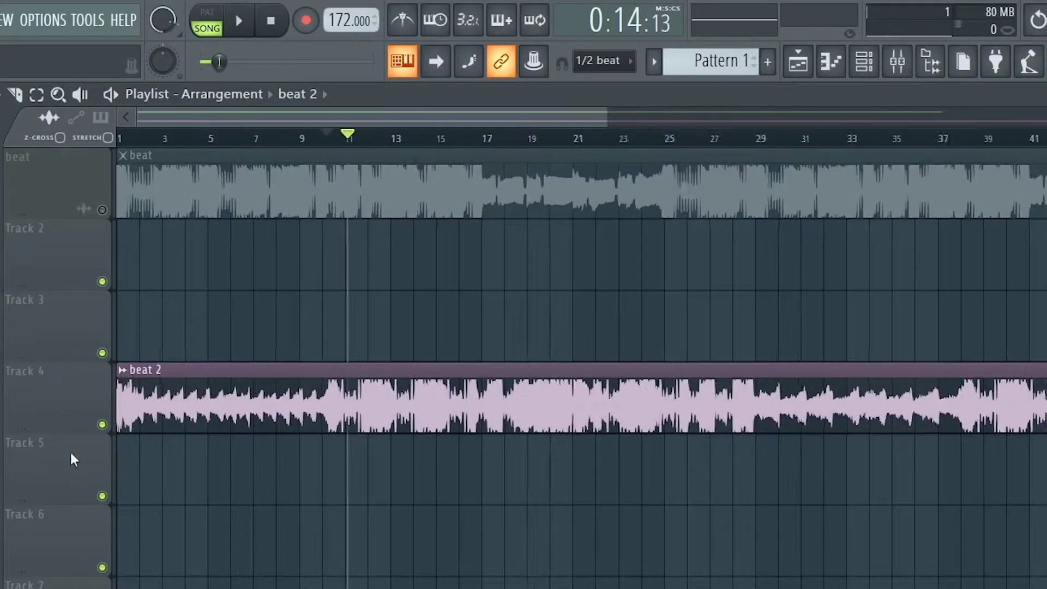
left_click_drag(598, 387, 1036, 398)
scroll(1036, 398, "up", 3)
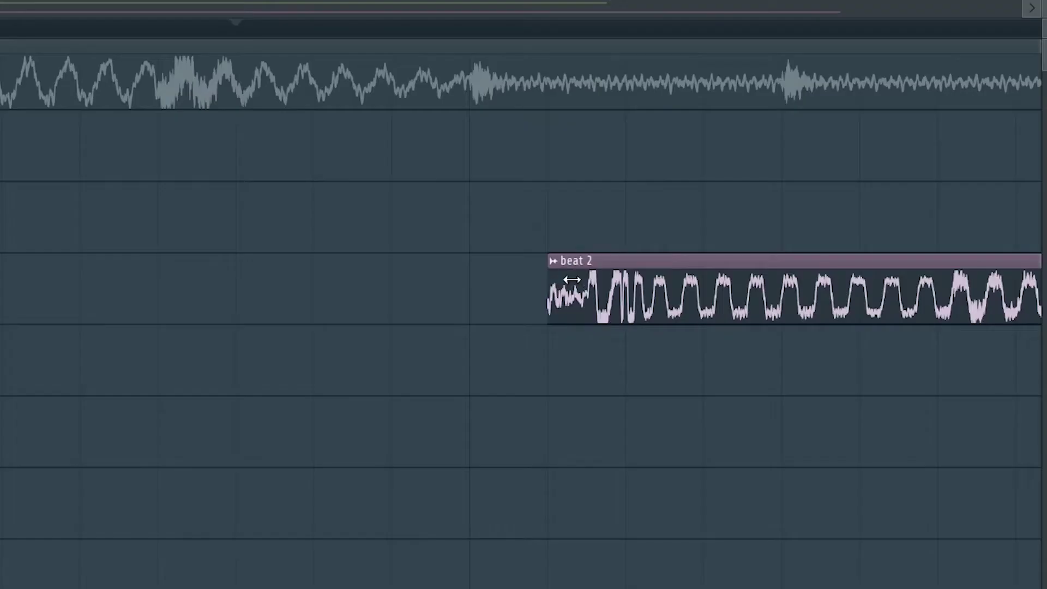
left_click_drag(617, 281, 589, 290)
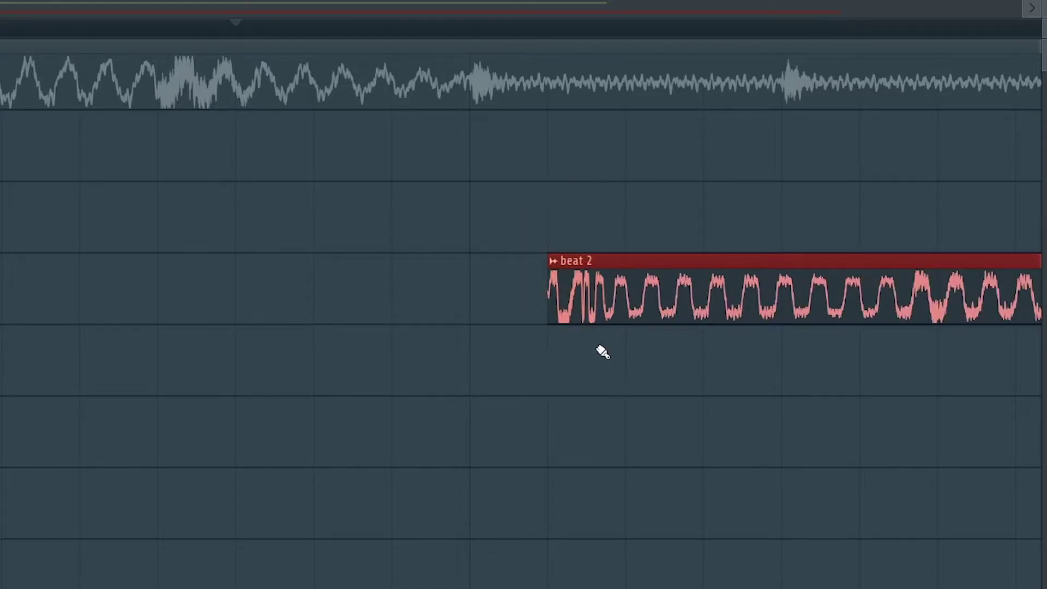
scroll(688, 338, "down", 3)
left_click_drag(688, 339, 168, 316)
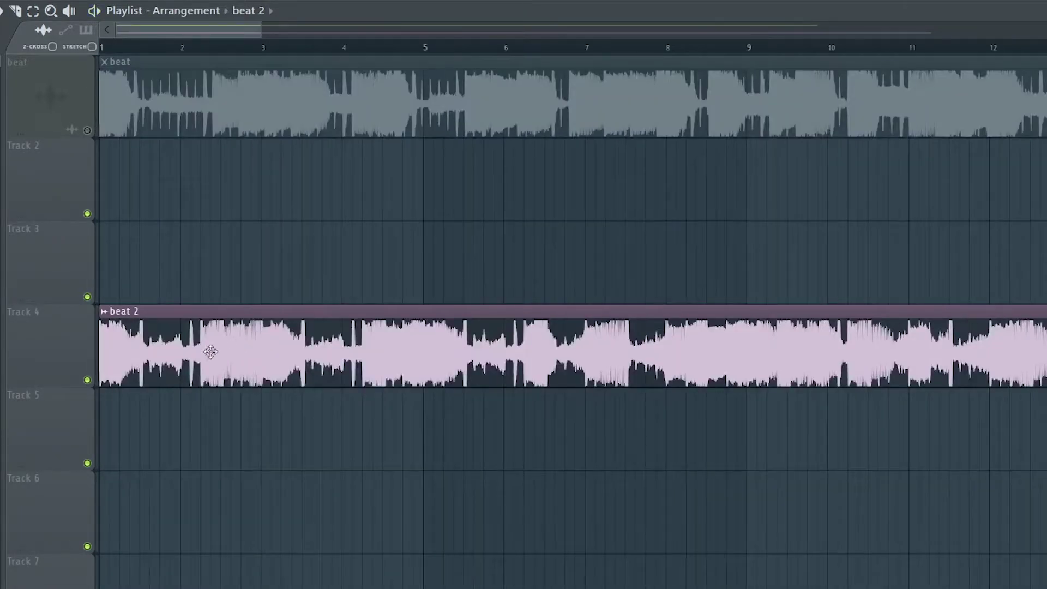
Step: Slide the beat 2 clip along Track 4 so it starts at bar 9
left_click_drag(211, 351, 457, 333)
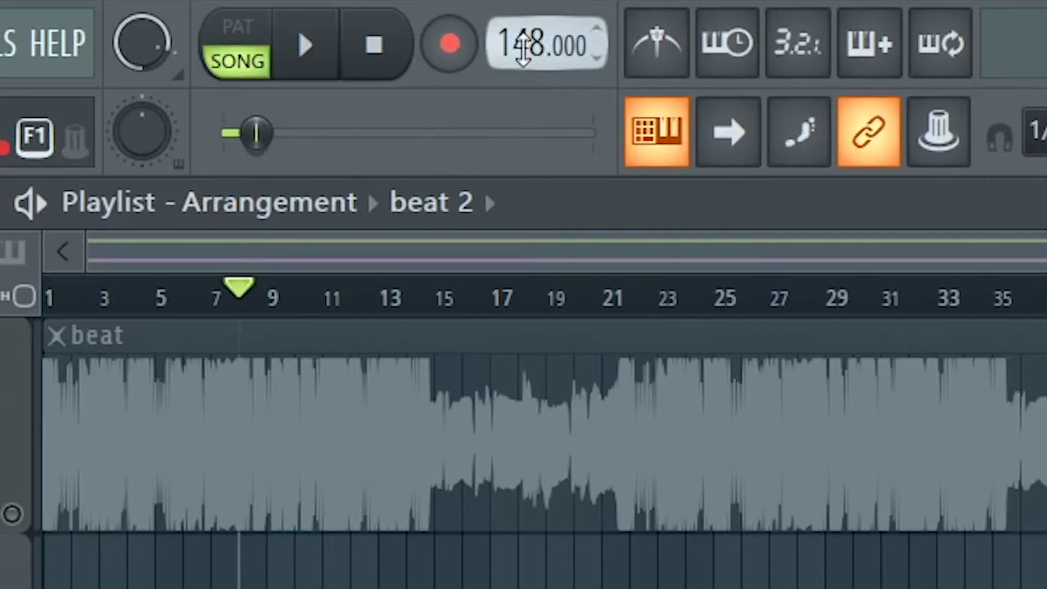
Step: Drag the project tempo down to 40 BPM and bring up the tempo presets and Tap menu
scroll(545, 42, "up", 10)
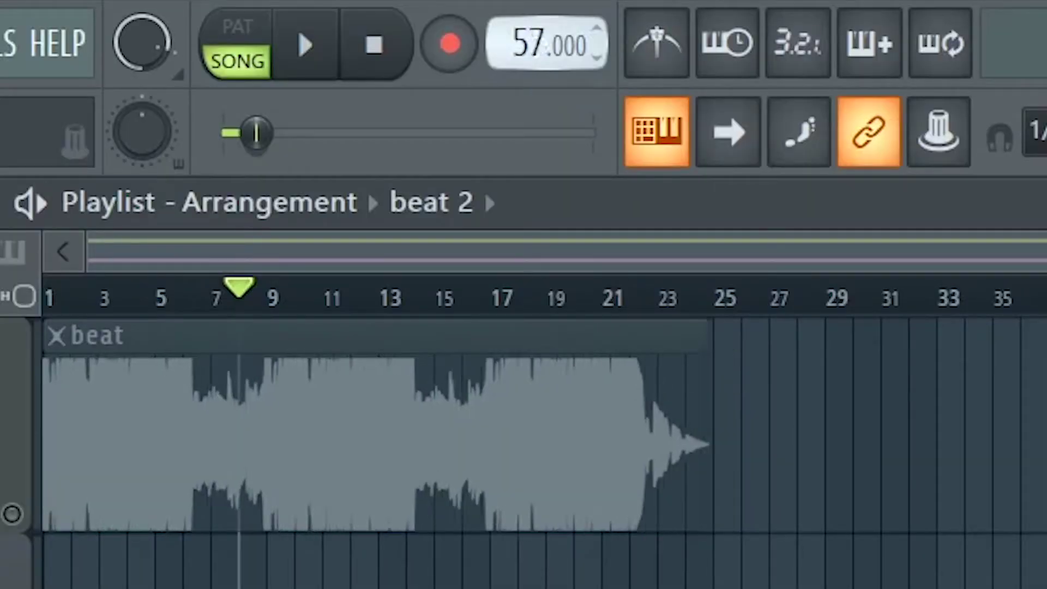
left_click_drag(546, 44, 573, 92)
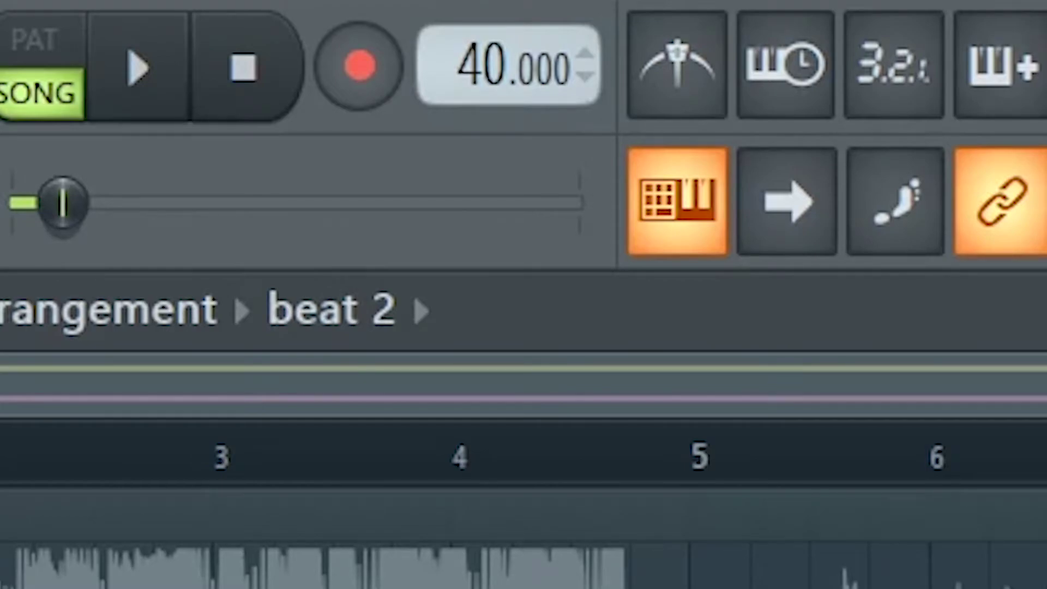
right_click(507, 64)
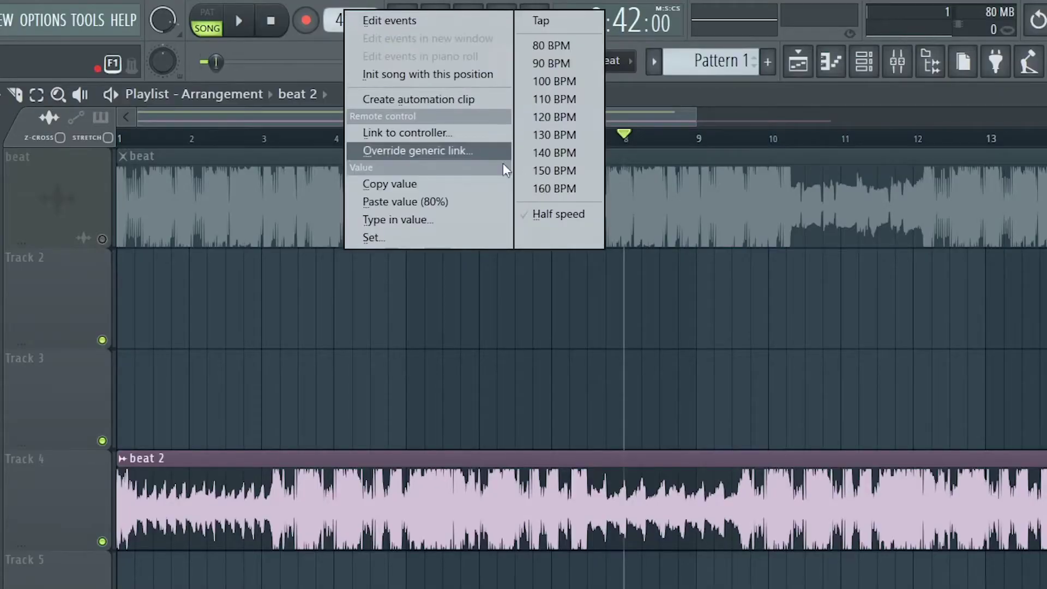